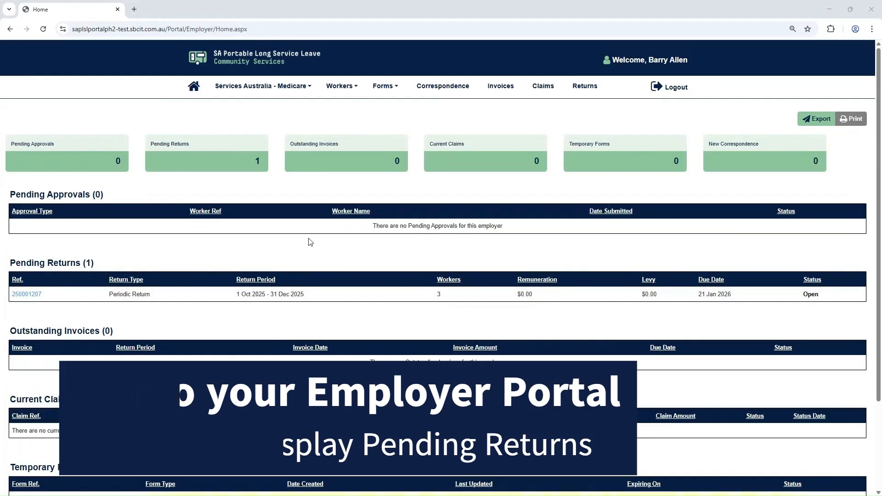
left_click(586, 91)
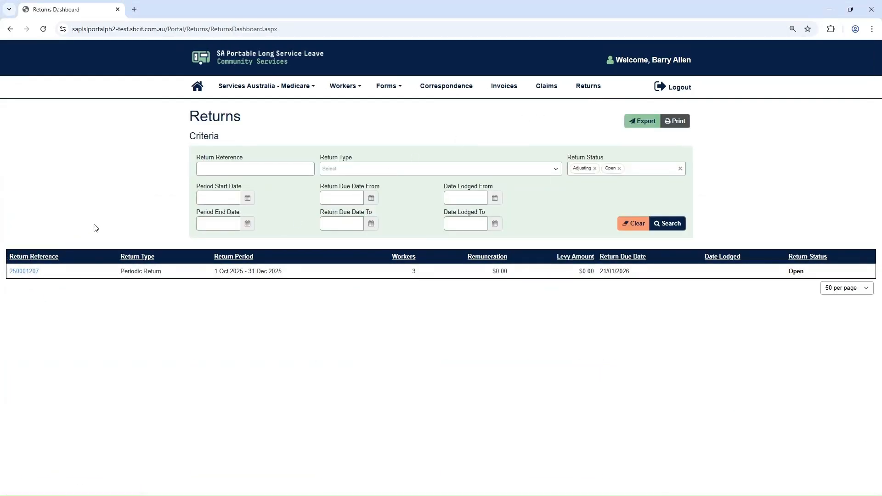
left_click(197, 88)
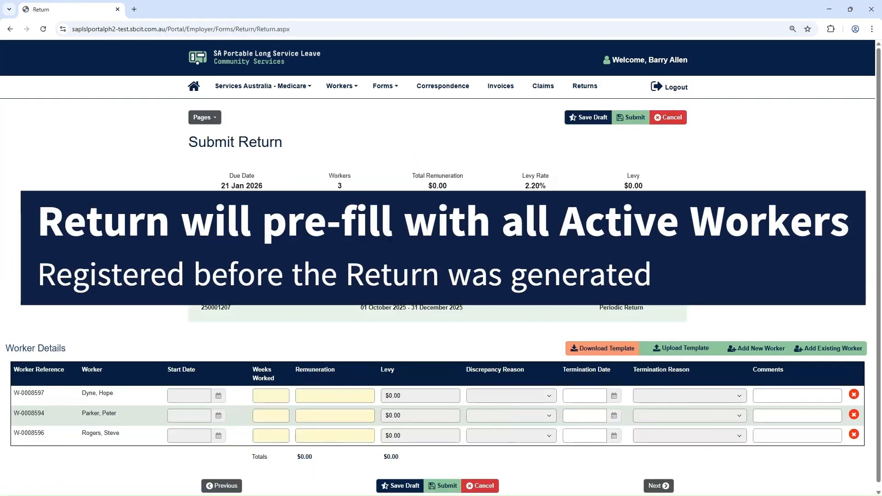
left_click(271, 397)
Step: Enter weeks and remuneration for the three workers: 8/$8,500, 5/$7,500 and 2/$1,200
type("8")
left_click(309, 396)
type("850")
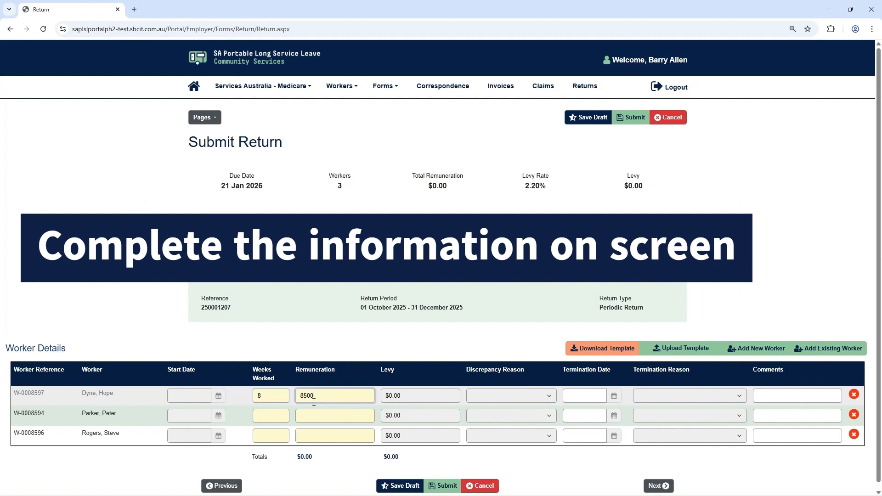
left_click(276, 416)
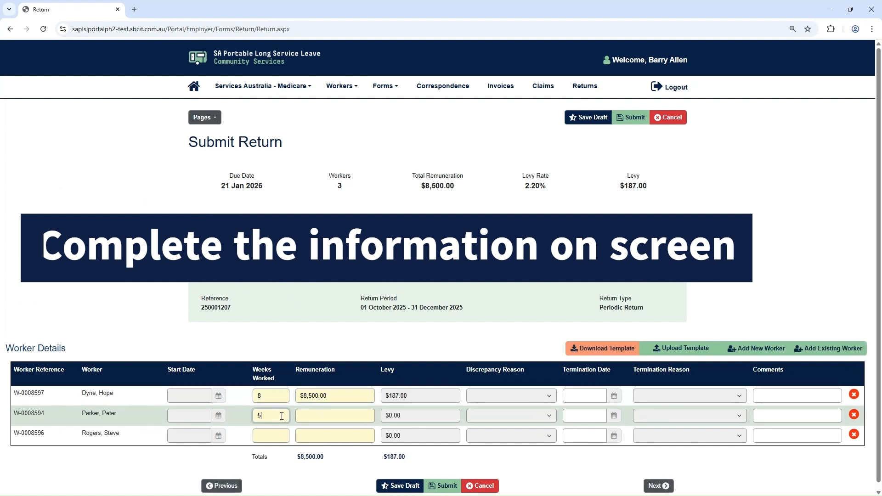
left_click(328, 417)
type("7500")
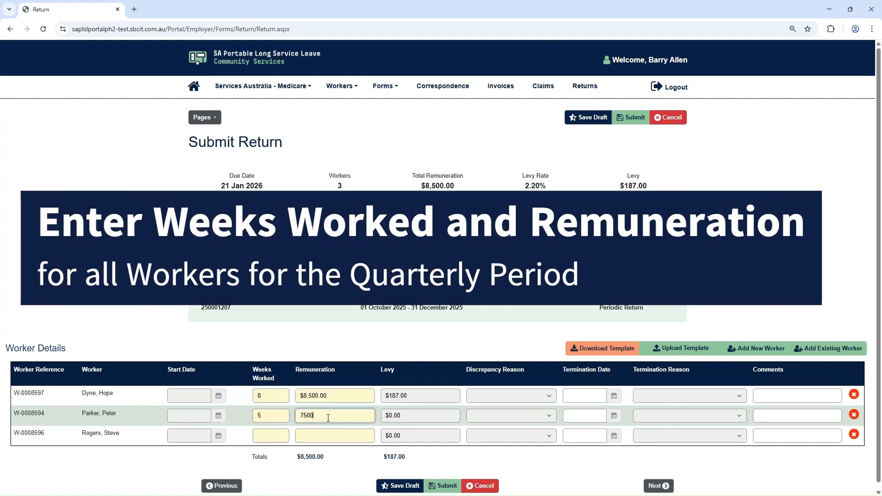
left_click(279, 436)
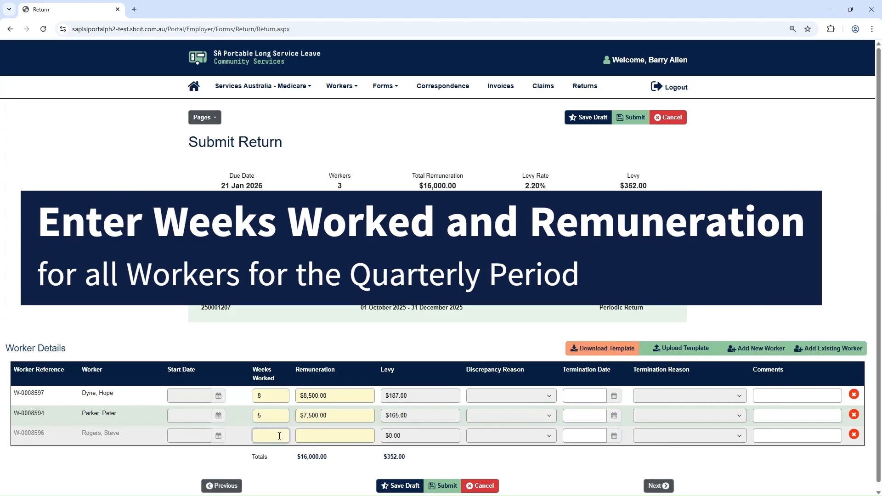
left_click(308, 435)
type("1,")
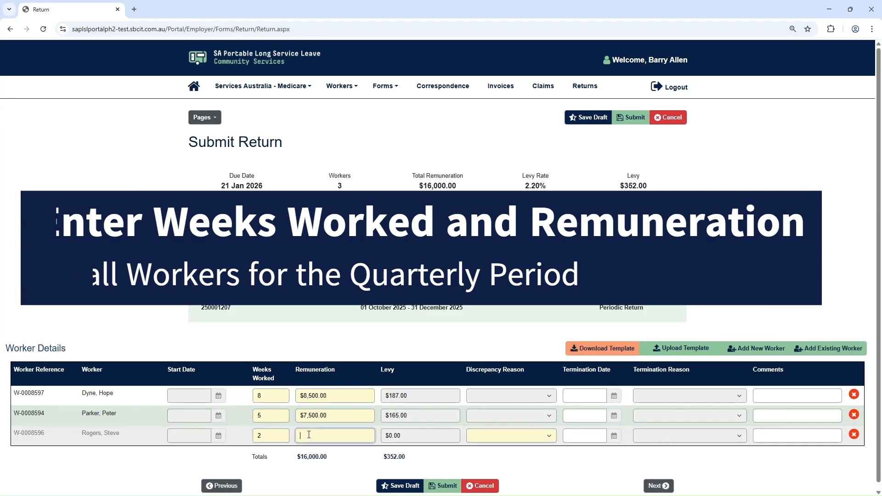
type("200")
left_click(412, 467)
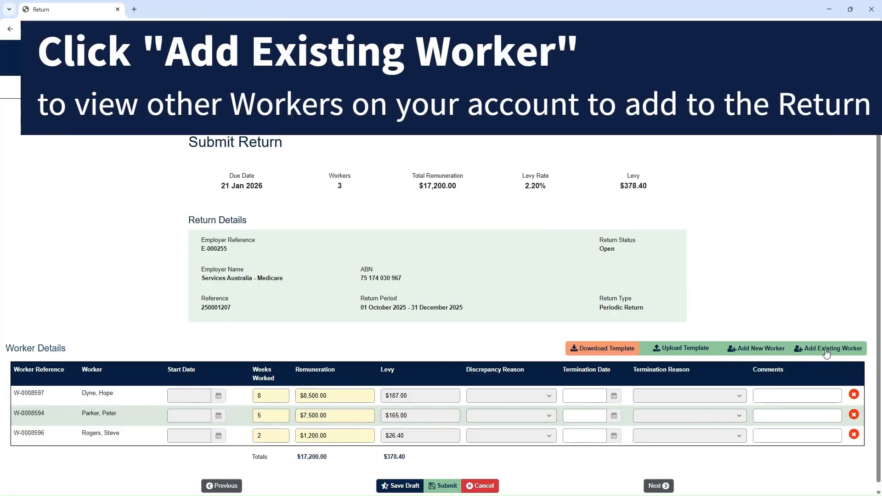
Step: Add a fourth existing worker to the return with 4 weeks and $4,600 remuneration
left_click(825, 349)
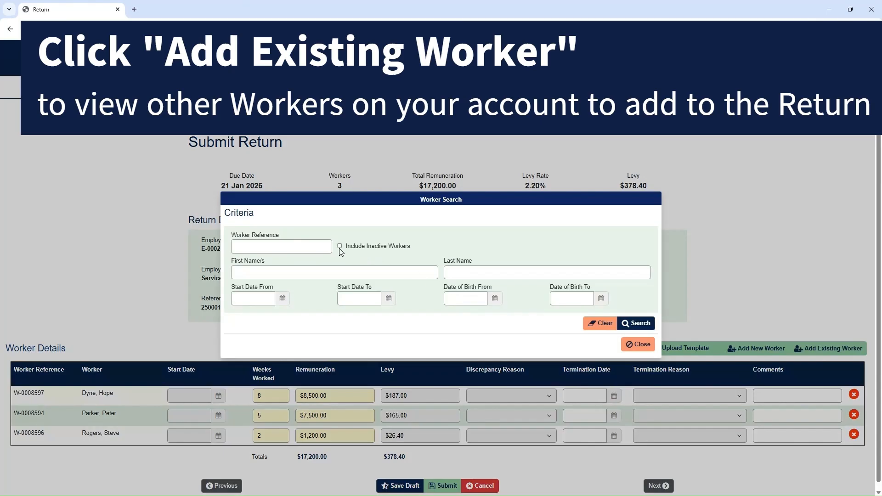
left_click(637, 323)
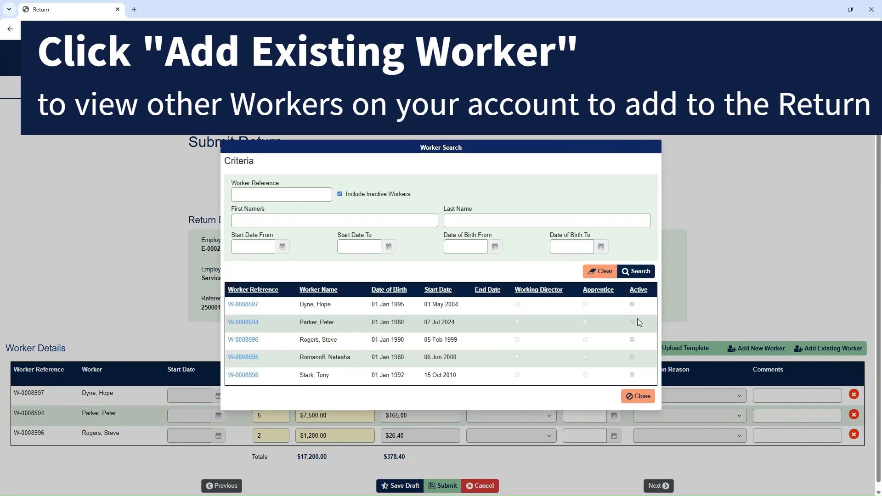
left_click(243, 357)
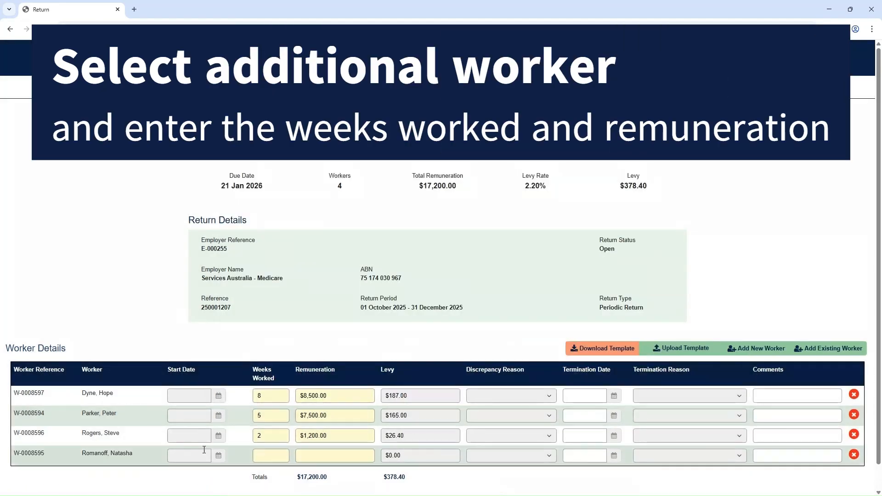
left_click(274, 455)
left_click(316, 455)
left_click(479, 471)
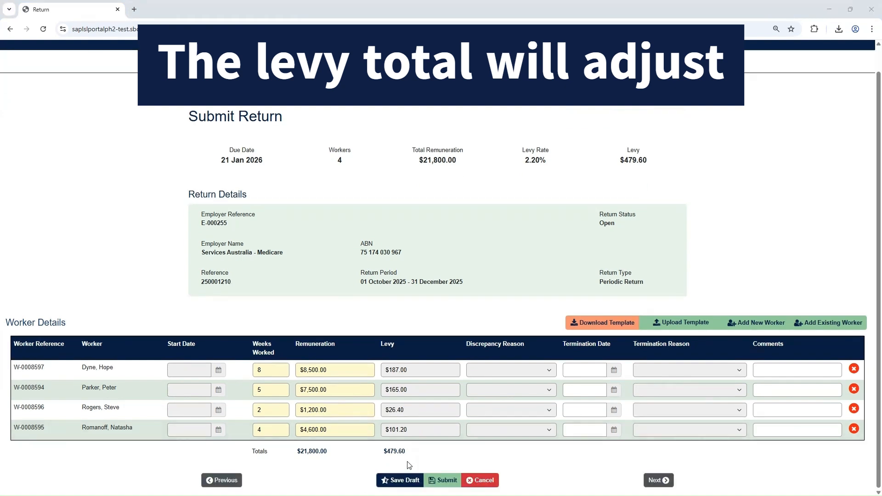
Step: Add an inactive existing worker as the fifth row with 0 weeks and $500 remuneration
left_click(821, 324)
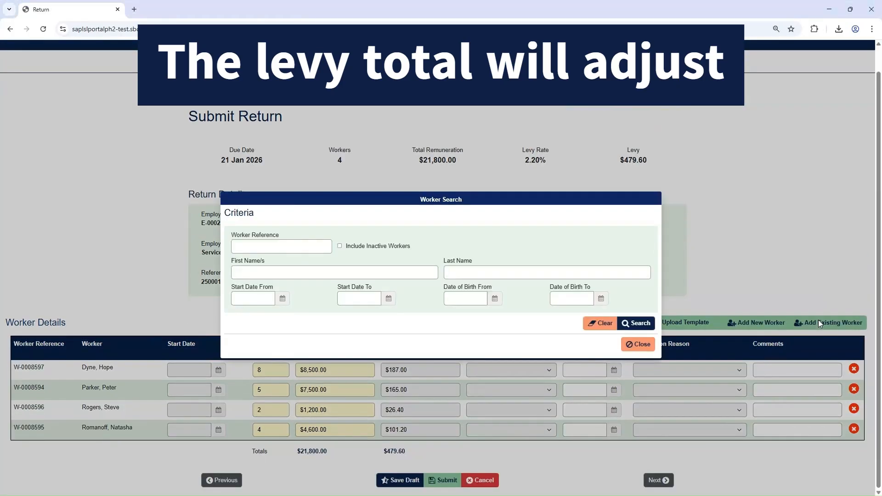
left_click(339, 246)
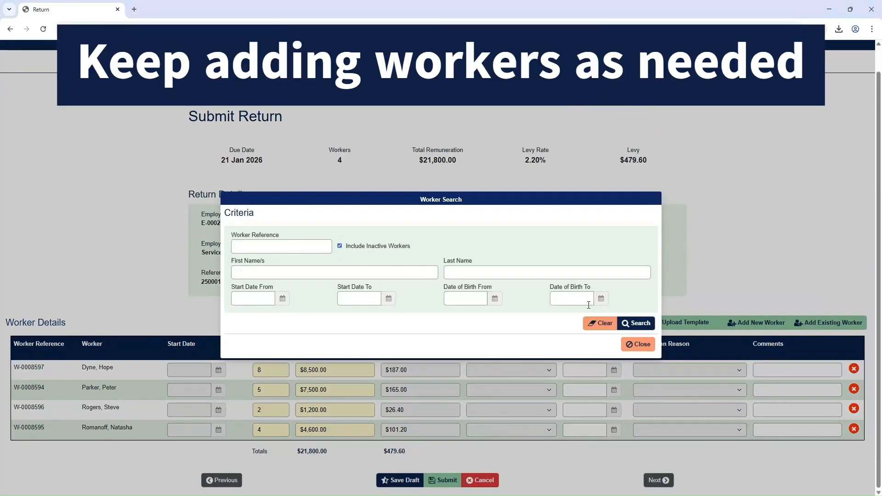
left_click(638, 323)
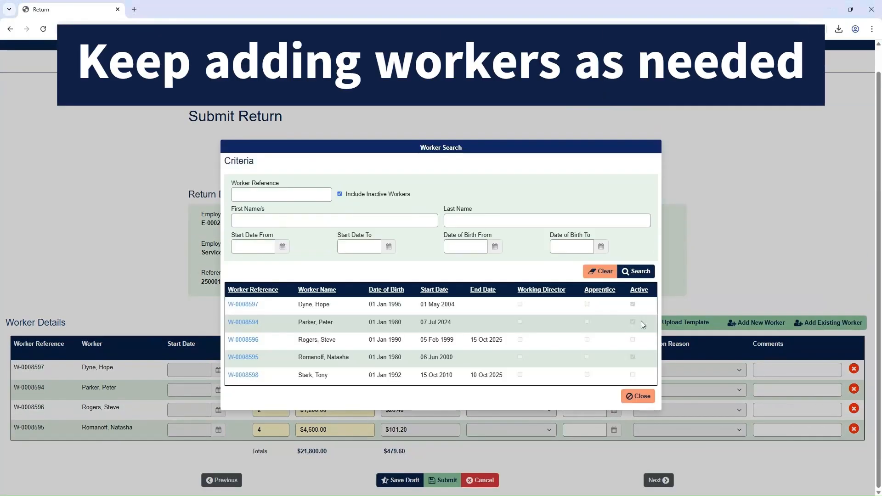
left_click(242, 375)
scroll(294, 432, "down", 1)
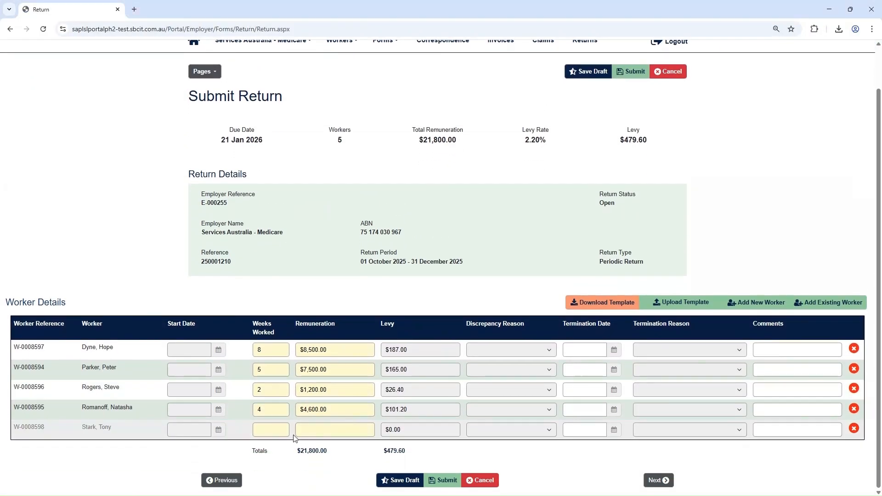
left_click(285, 430)
left_click(329, 430)
type("500")
key("Tab")
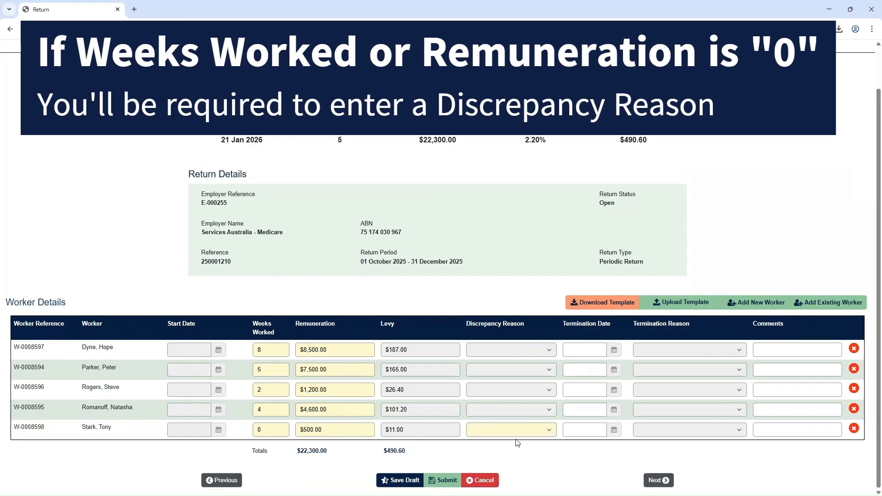
Step: Mark the fifth worker 'Did not work', terminated 16/10/2025 for Resignation
left_click(548, 430)
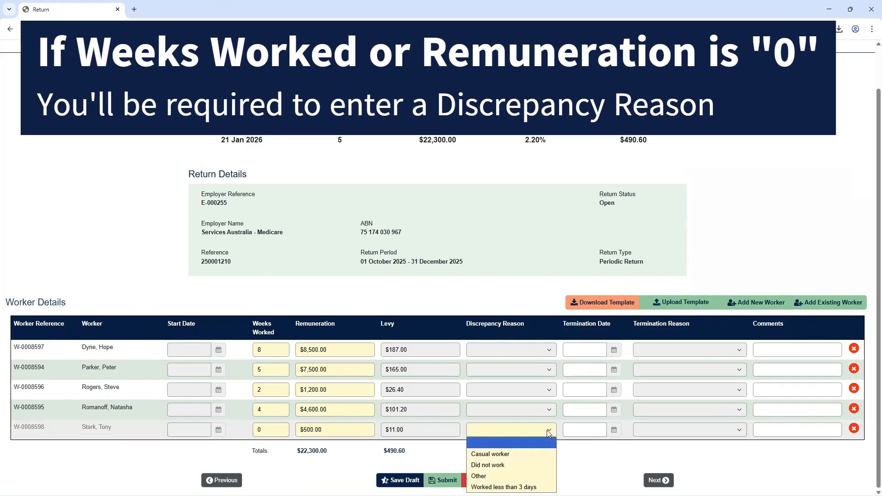
left_click(505, 465)
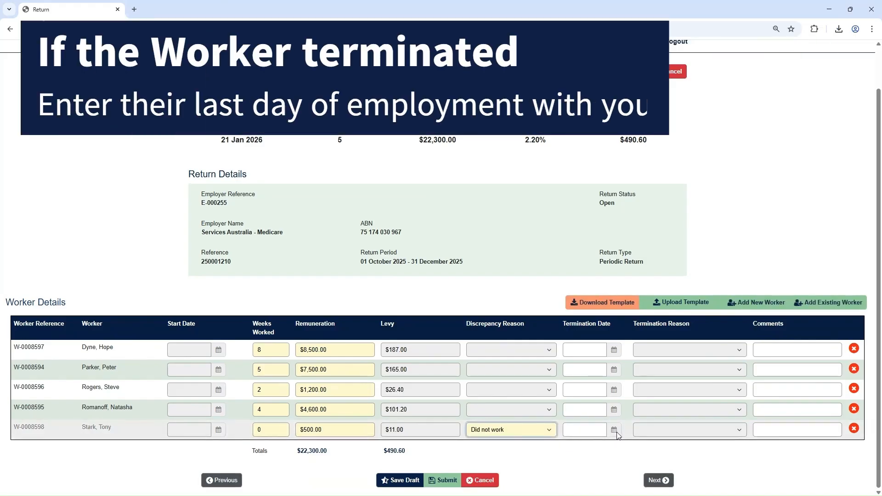
left_click(614, 431)
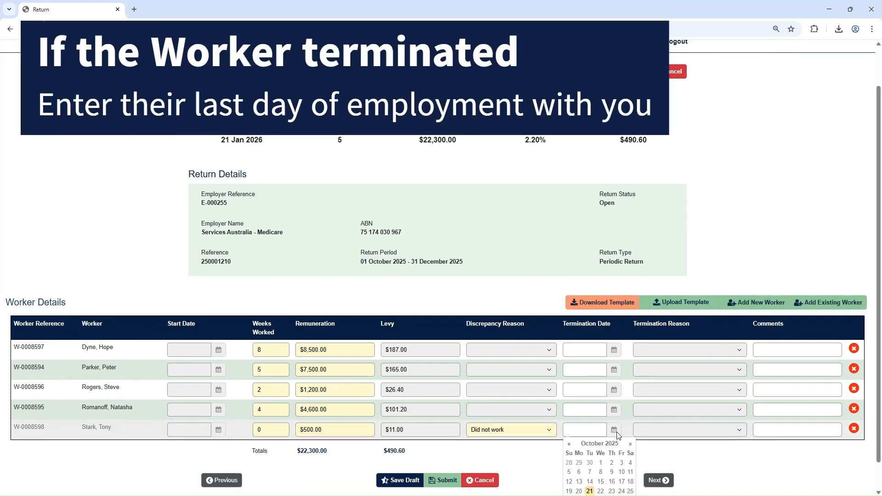
left_click(612, 481)
left_click(689, 430)
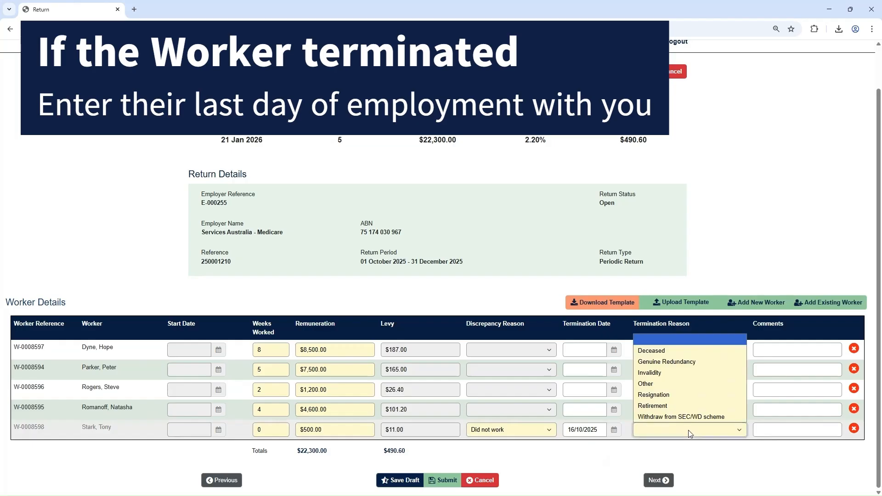
left_click(666, 395)
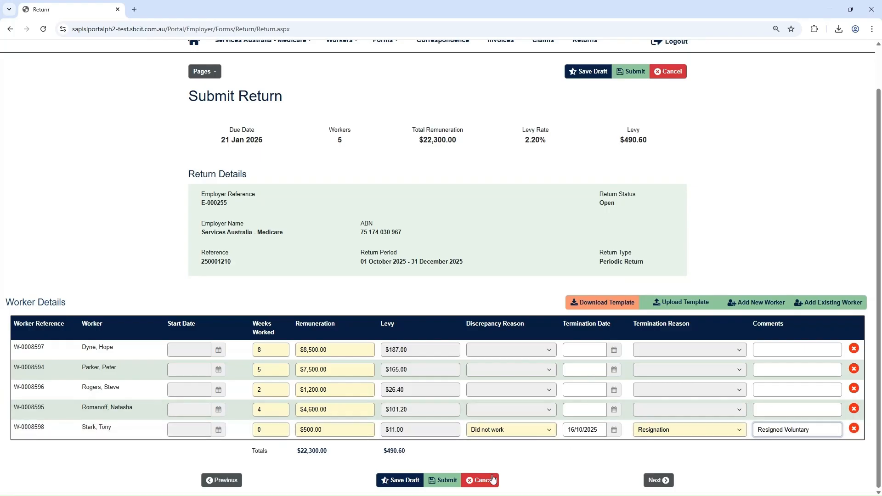
Step: Add a brand-new sixth worker with 2 weeks worked and $1,500 remuneration
left_click(446, 481)
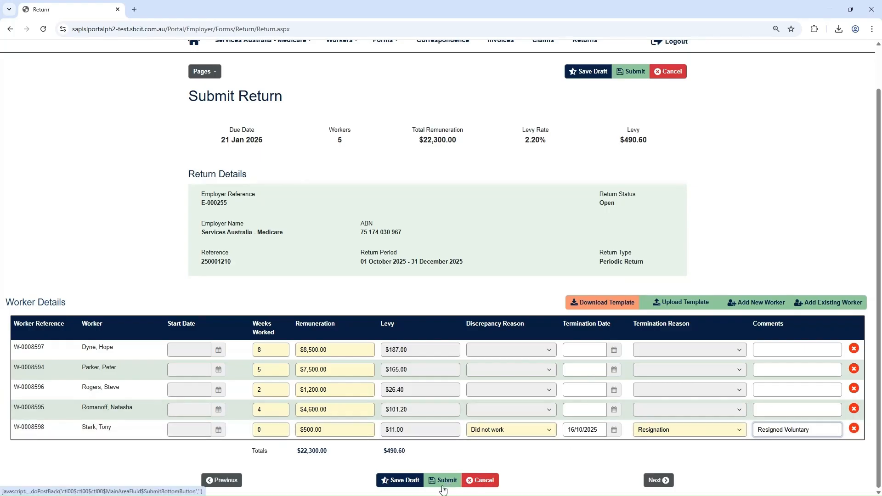
type("ly")
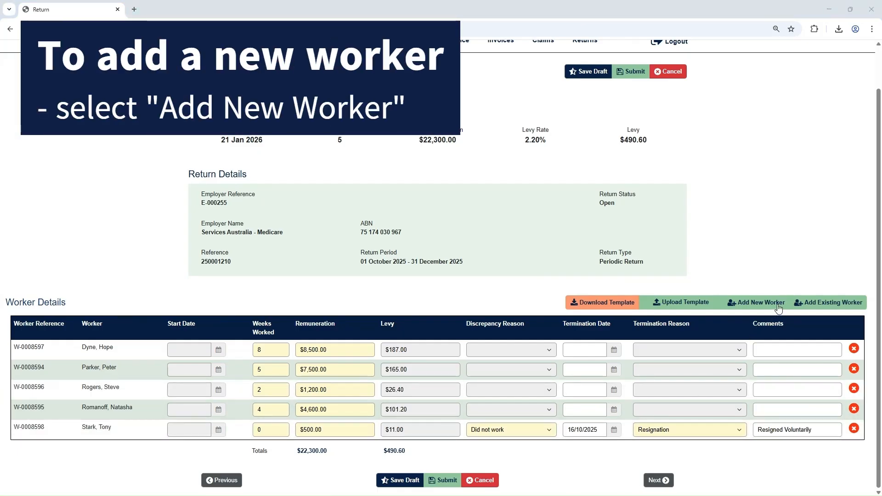
left_click(779, 303)
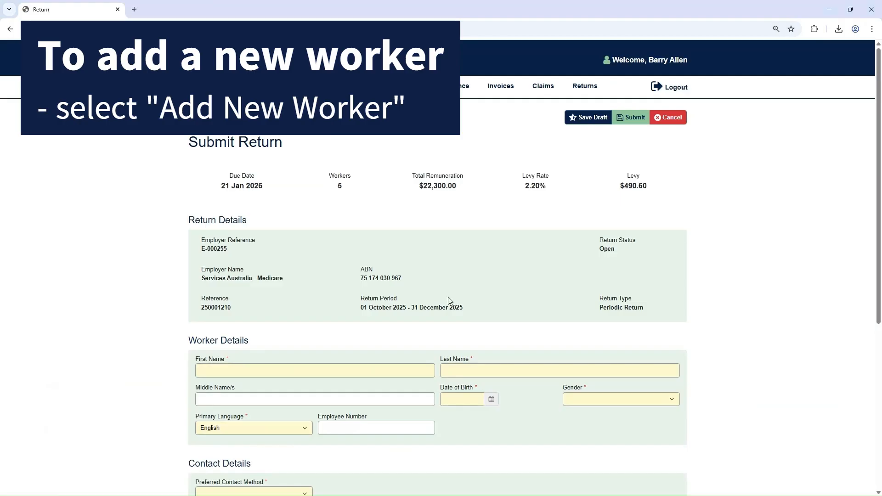
scroll(561, 387, "down", 6)
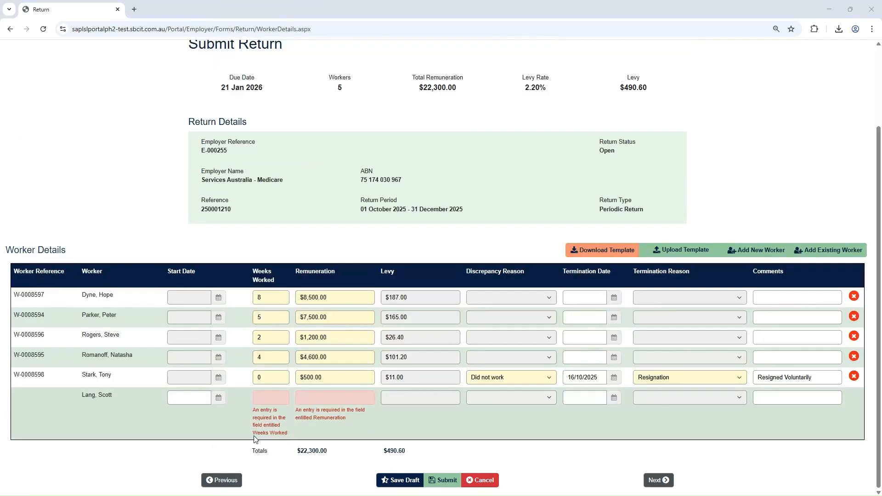
left_click(268, 397)
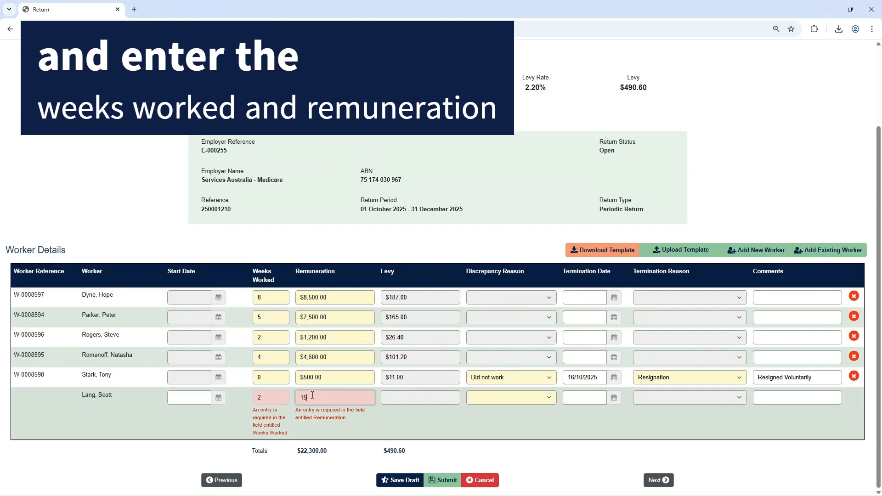
left_click(392, 419)
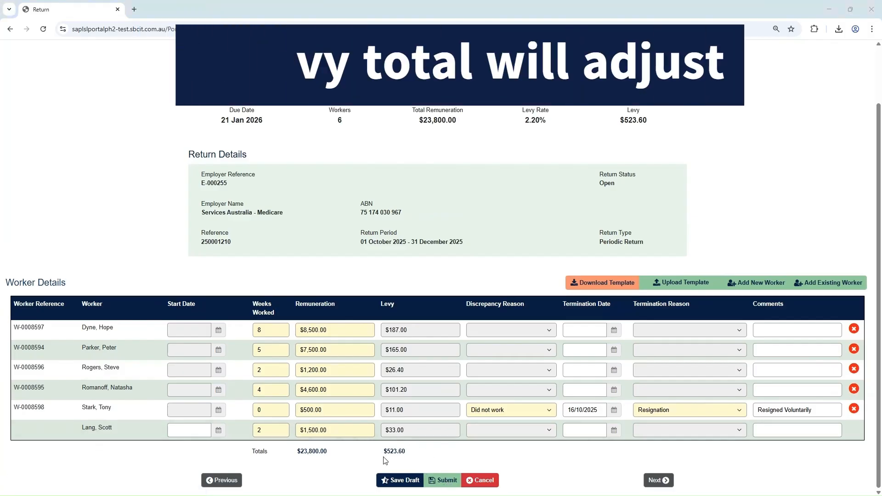
Step: Submit the return for a $523.60 invoice, then download the next pending return's template
left_click(443, 481)
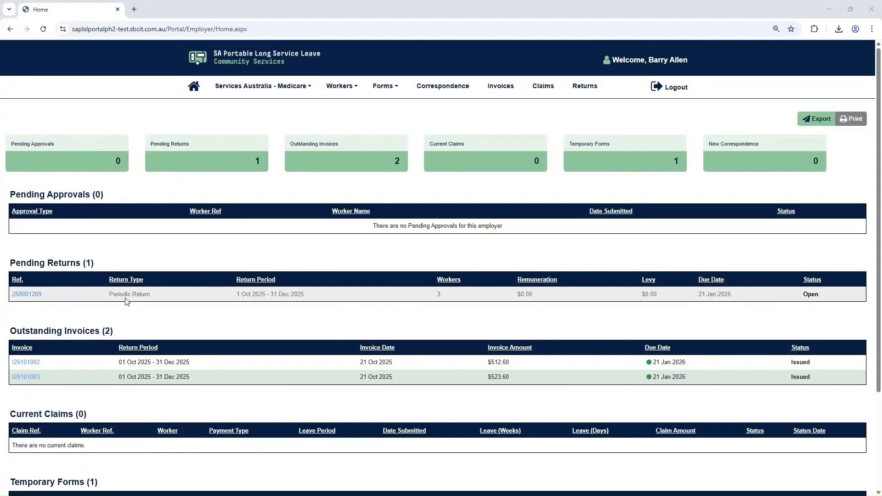
left_click(581, 90)
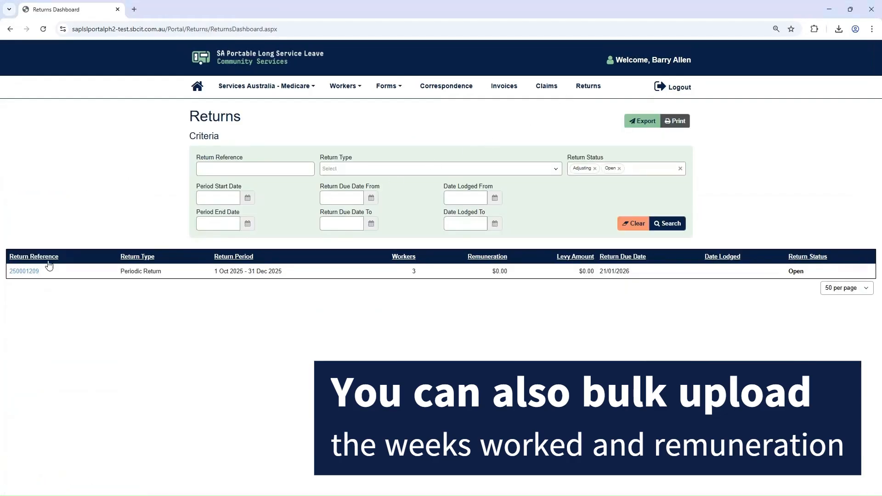
left_click(25, 271)
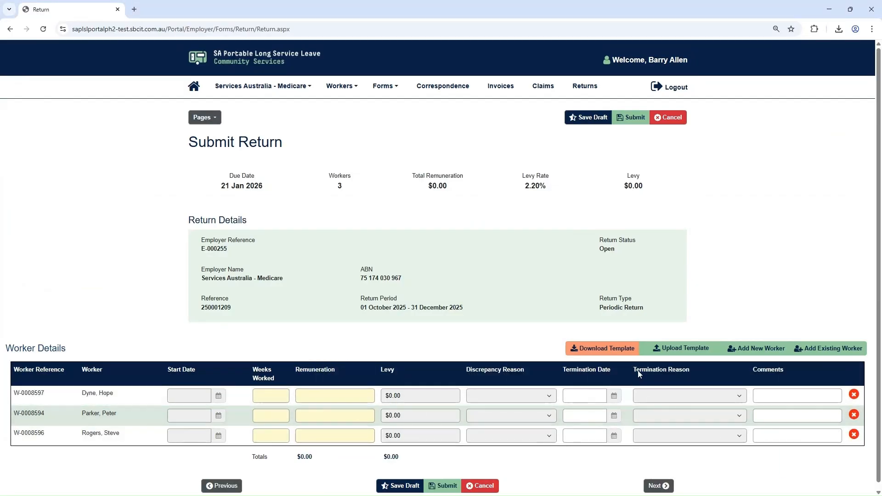
left_click(631, 350)
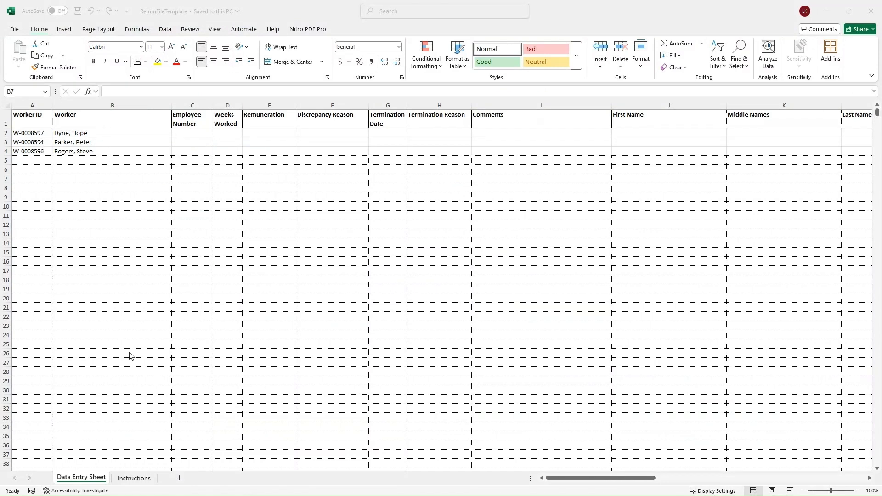
Step: Read through the template's Instructions sheet, then go back to cell D2 on the Data Entry Sheet
left_click(134, 478)
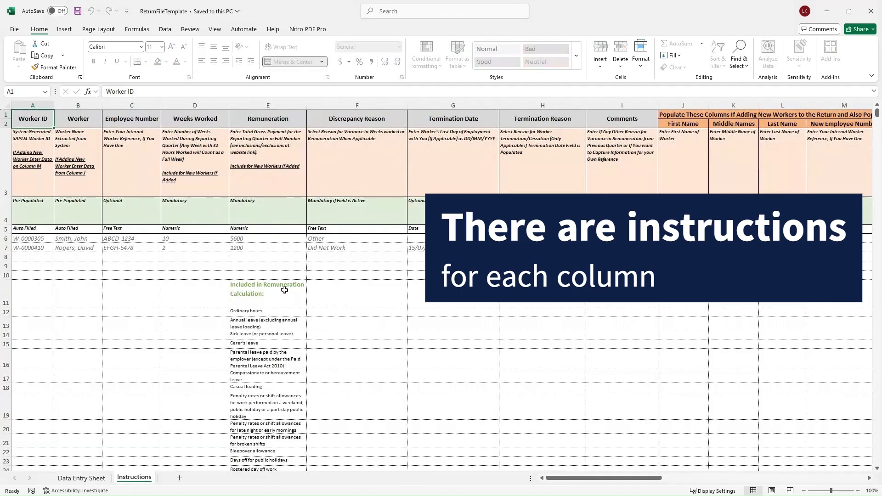
scroll(285, 320, "down", 2)
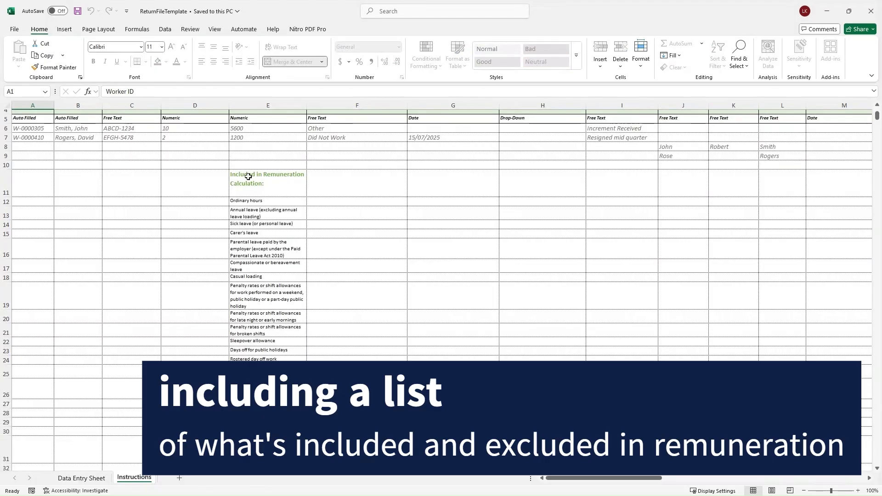
scroll(257, 294, "down", 2)
scroll(258, 341, "down", 5)
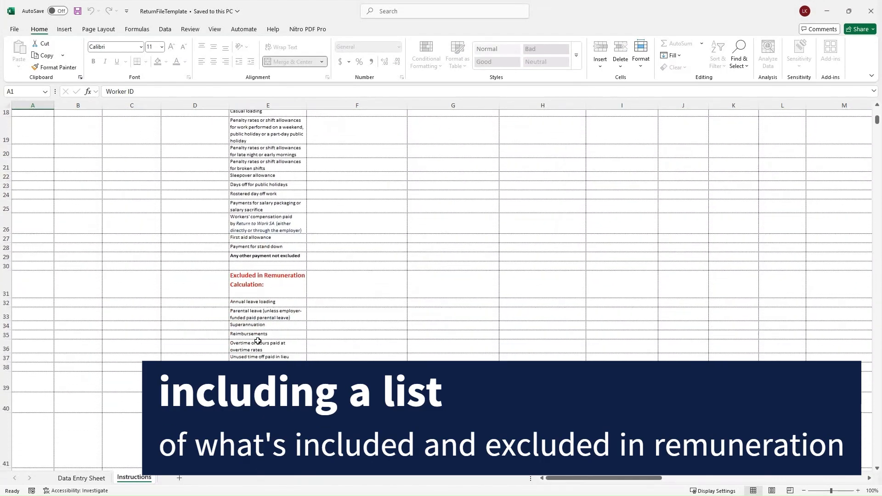
scroll(255, 304, "up", 8)
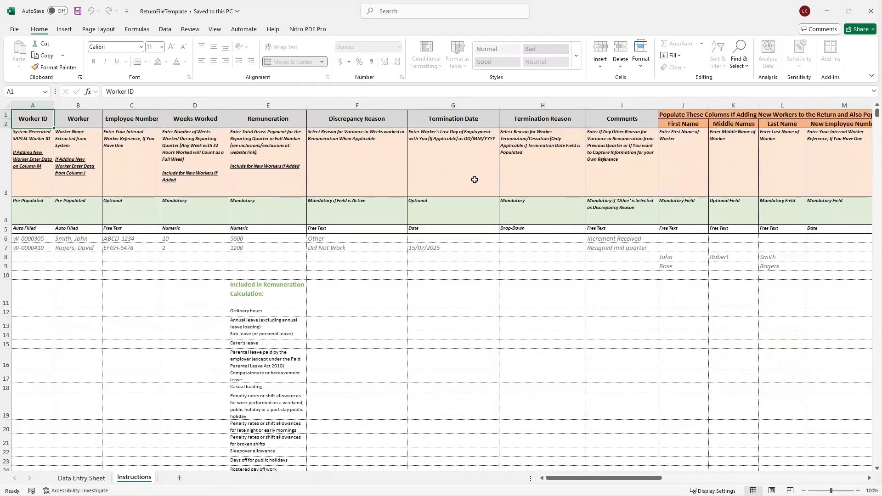
left_click_drag(614, 478, 661, 478)
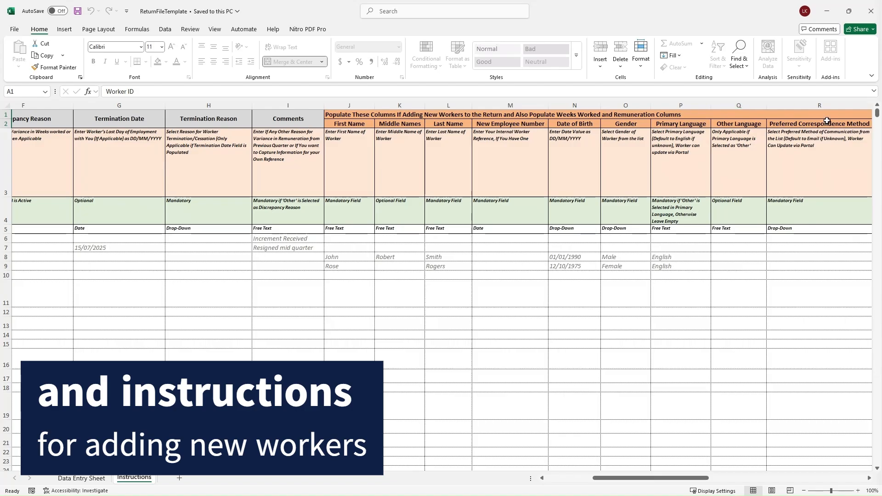
left_click(97, 478)
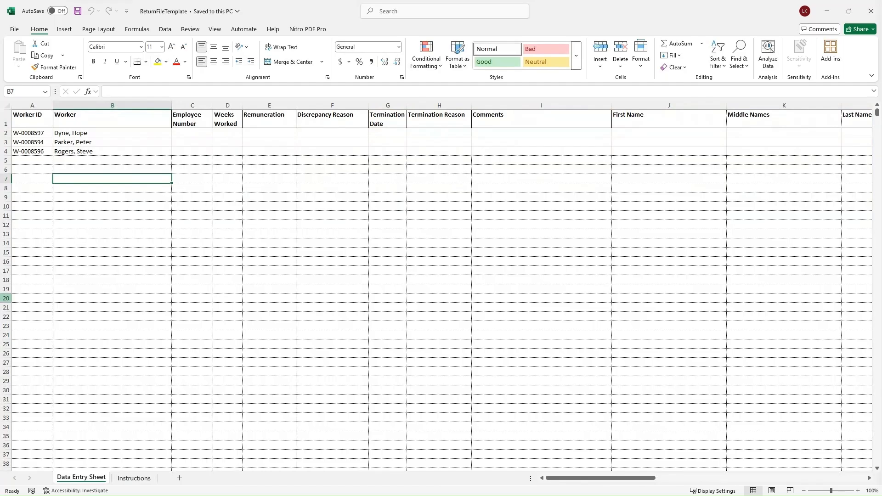
left_click(239, 133)
Step: Enter 8 weeks/8000 for worker one and 5 weeks/5000 with Casual Worker for worker two
type("8")
left_click(275, 136)
type("8000")
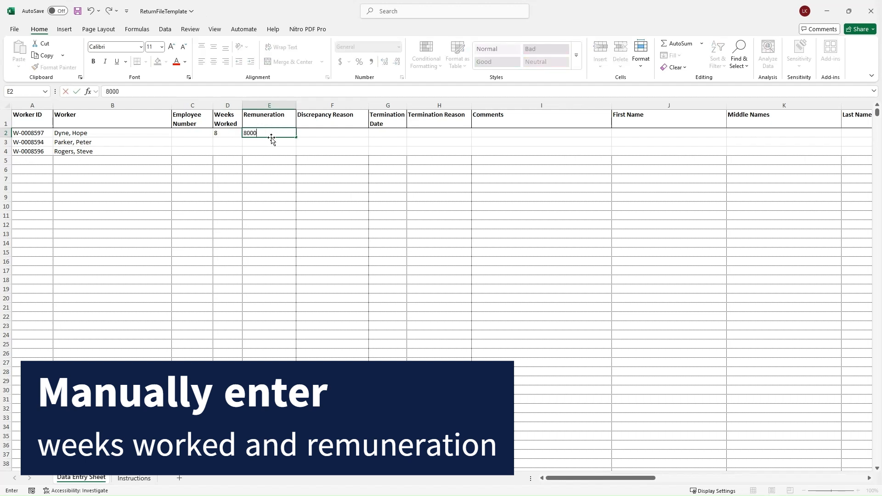
left_click(234, 141)
type("5")
left_click(259, 140)
type("5")
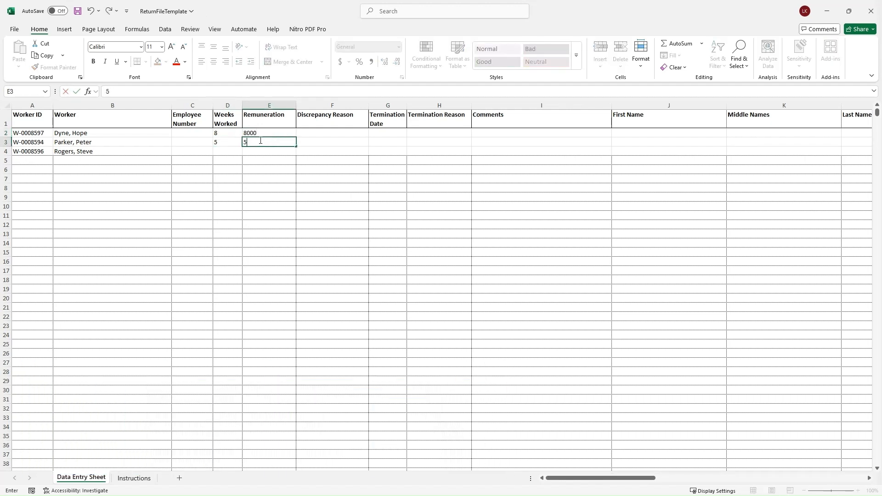
left_click(306, 141)
left_click(373, 142)
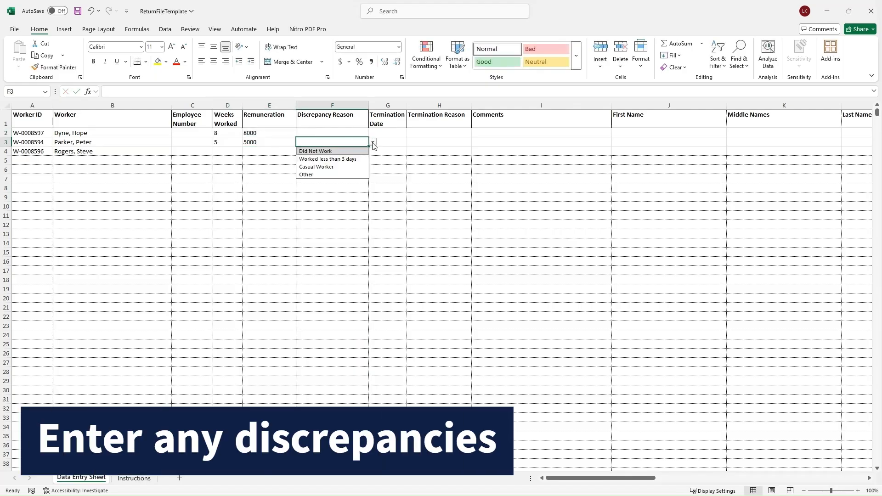
left_click(333, 167)
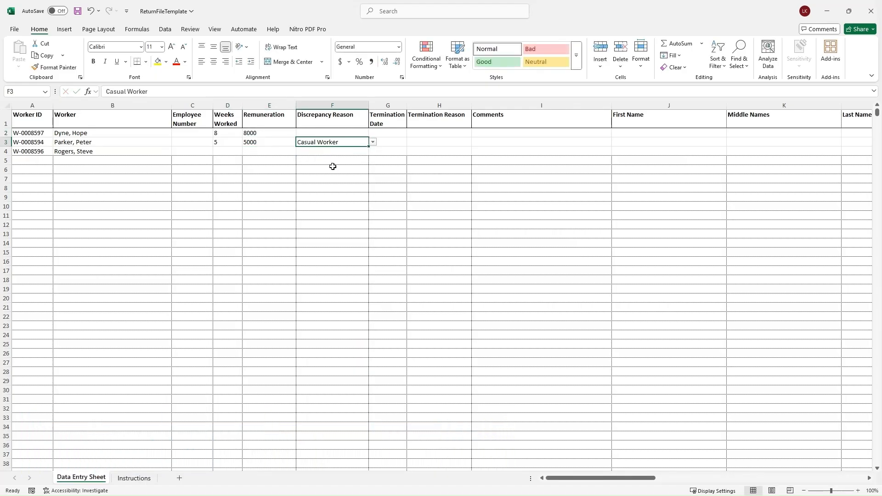
Step: Give worker three 2 weeks/2000, termination 15/10/2025 for Resignation, comment 'Resigned', and close the workbook
left_click(232, 151)
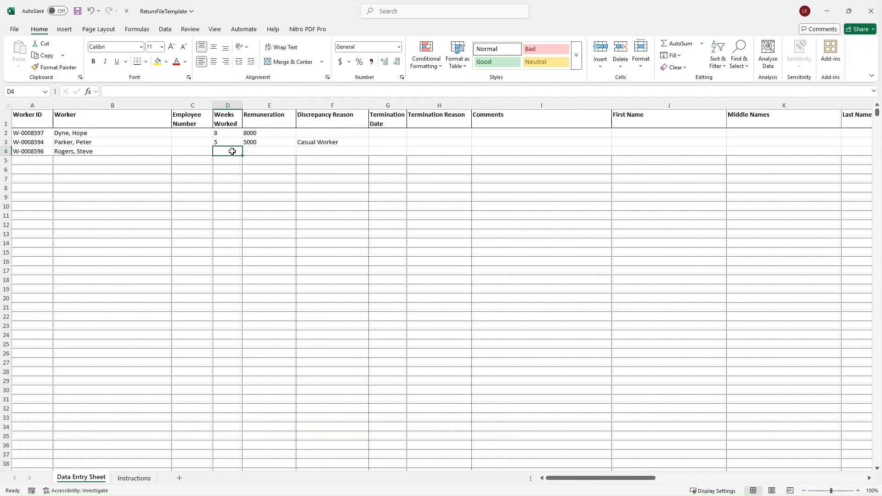
type("2")
left_click(264, 151)
type("20")
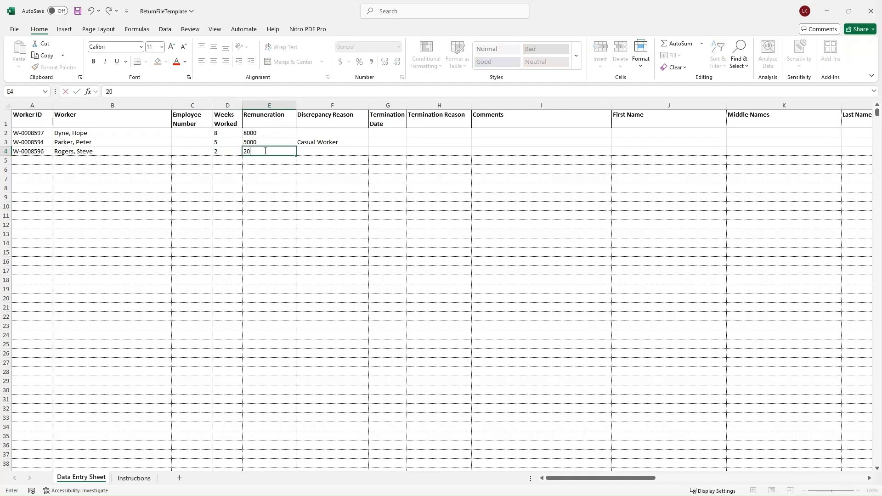
left_click(386, 150)
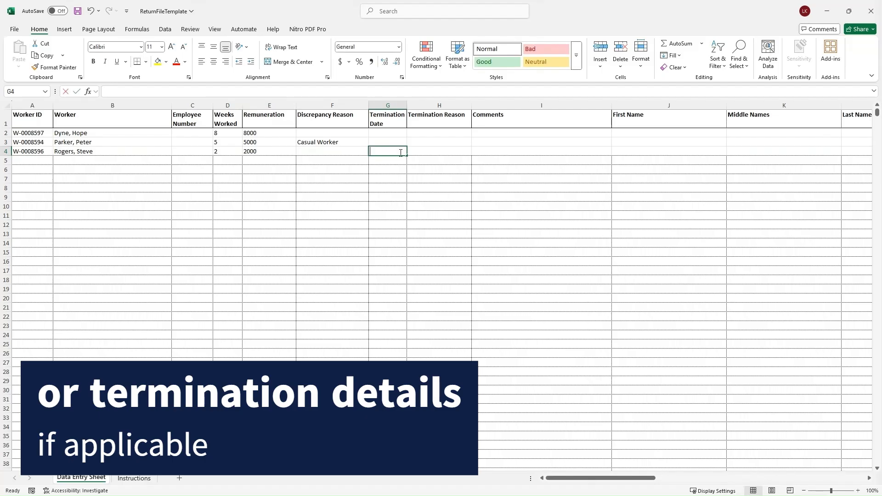
type("15/10/2025")
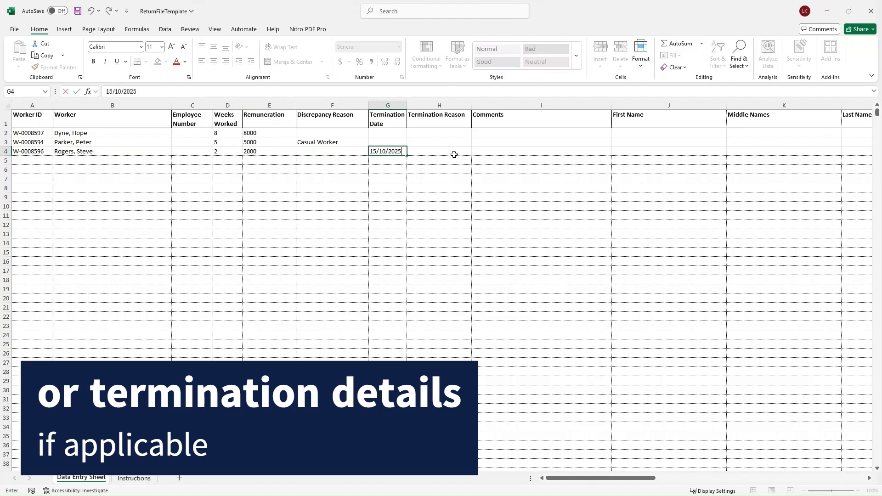
left_click(454, 154)
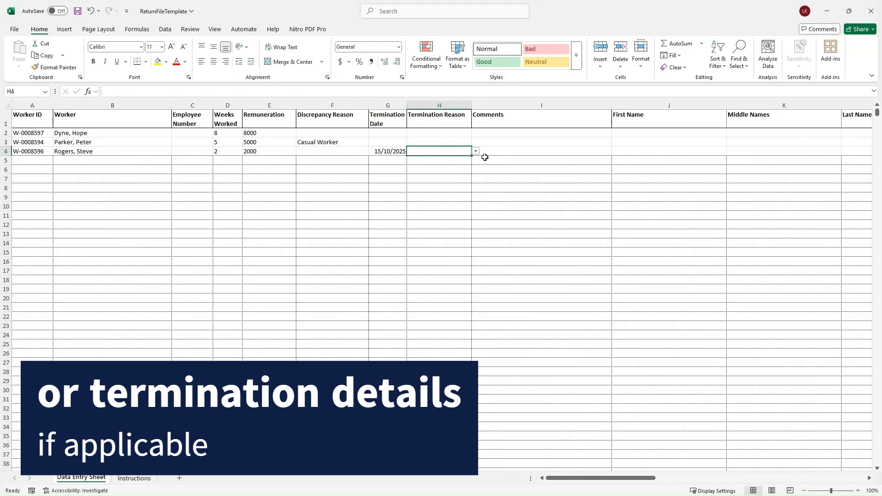
left_click(476, 151)
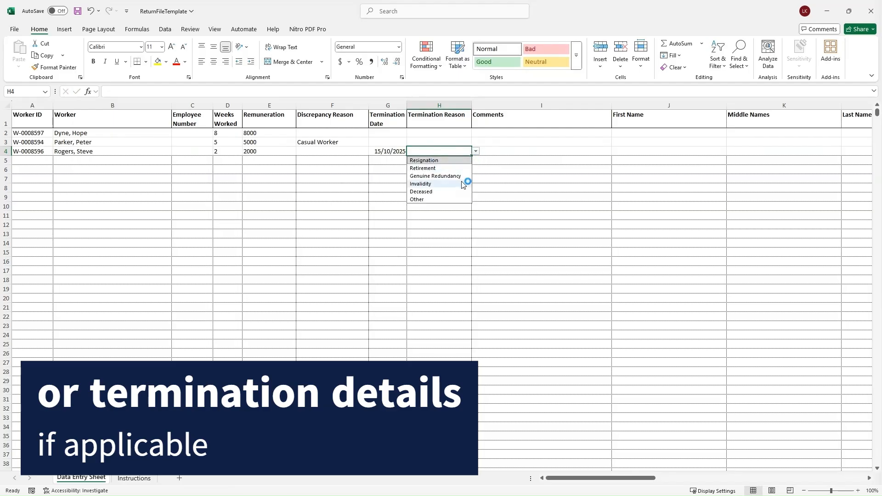
left_click(451, 160)
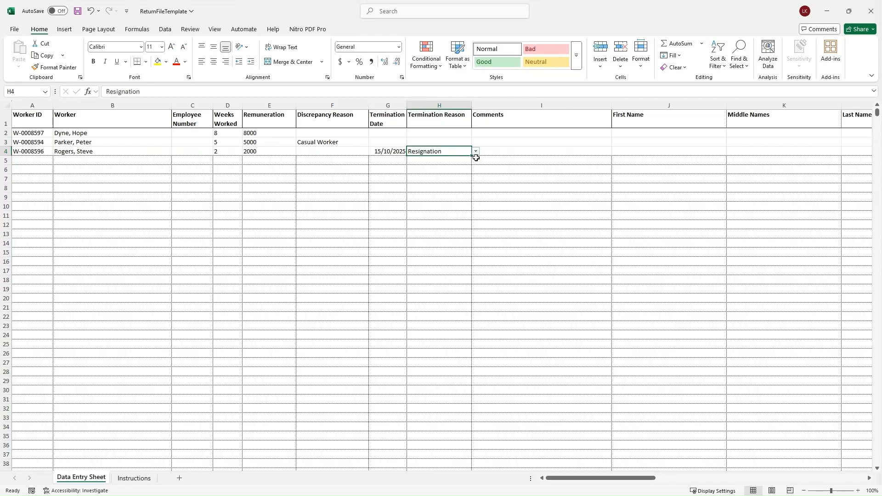
left_click(540, 149)
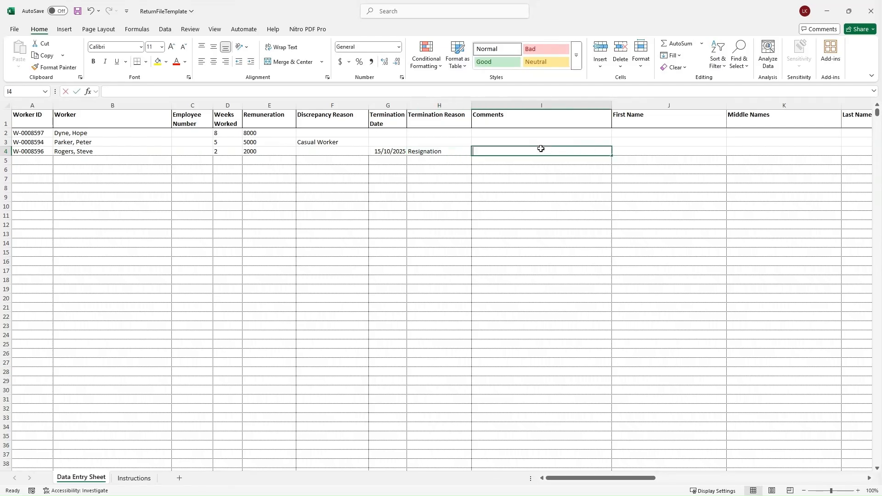
type("Resigned")
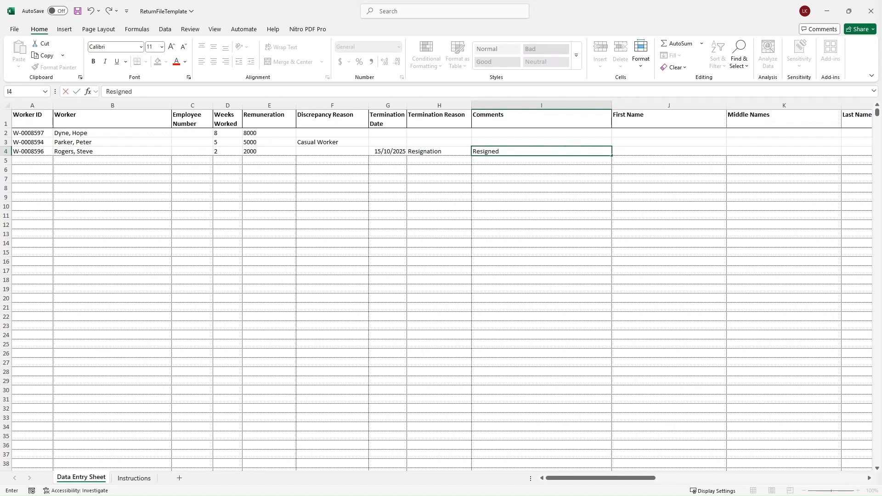
left_click(871, 11)
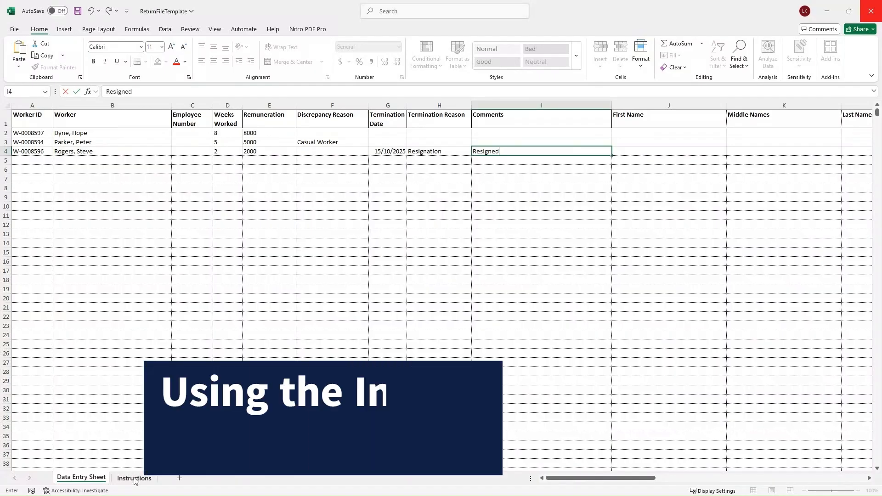
Step: Check the new-worker requirements on the Instructions sheet, then return to the Data Entry Sheet
left_click(138, 477)
left_click_drag(600, 486, 646, 483)
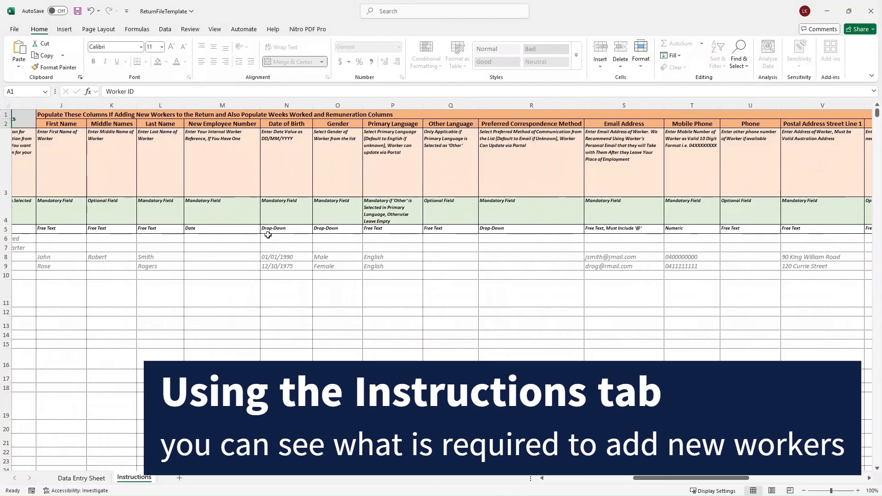
left_click(82, 478)
left_click_drag(602, 485, 673, 485)
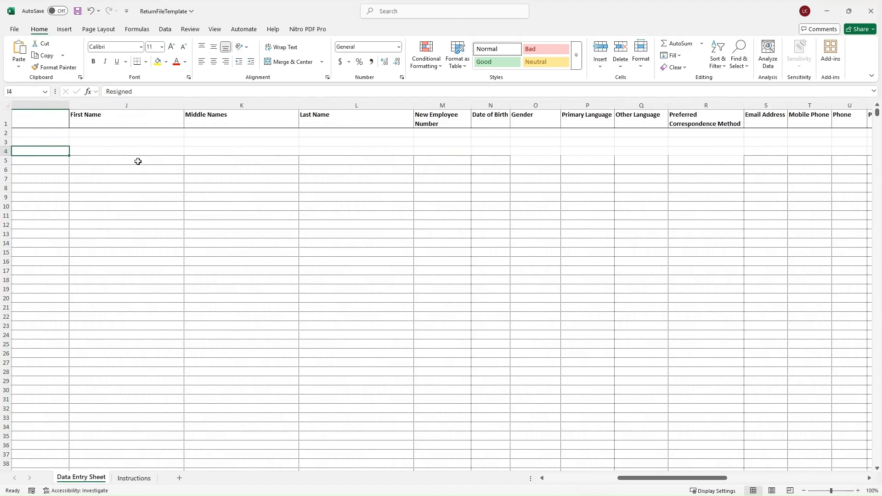
left_click(138, 161)
type("New")
left_click(307, 160)
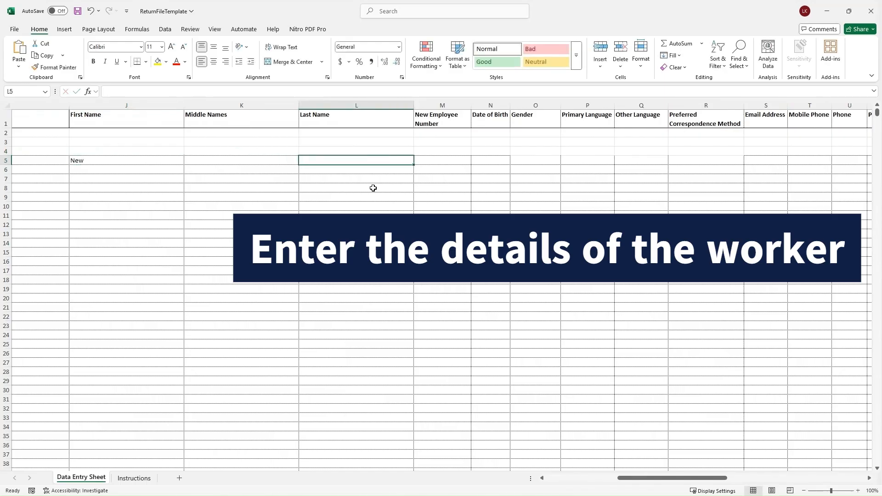
type("Worker")
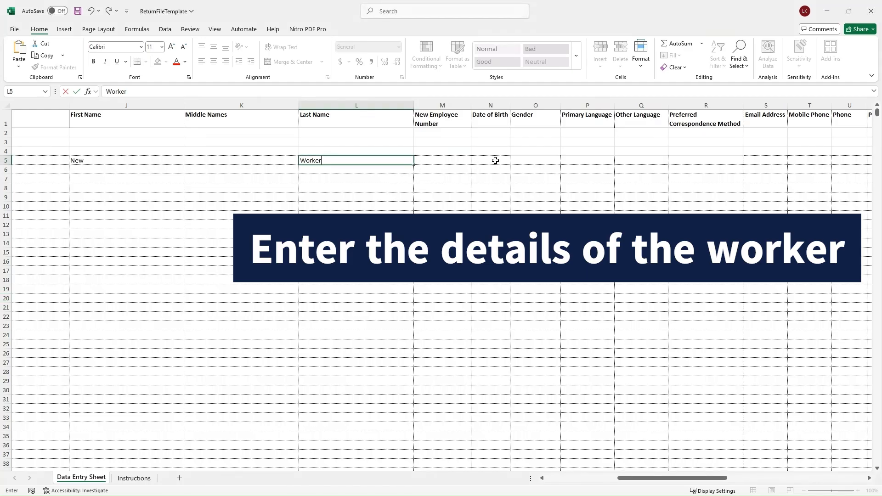
left_click(492, 162)
type("15/10/1990")
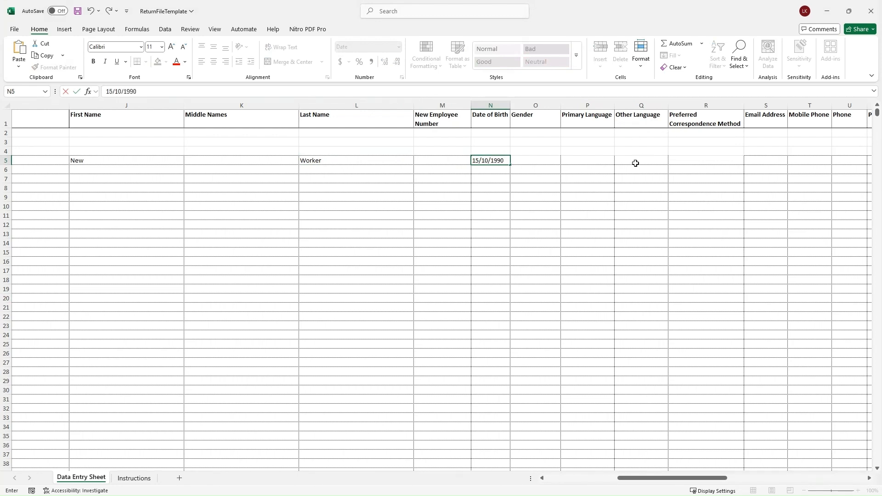
left_click(613, 160)
left_click(619, 161)
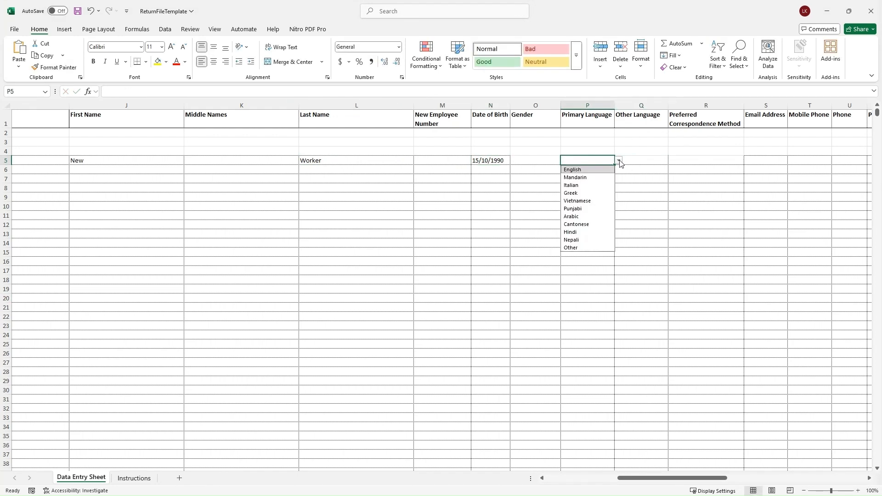
left_click(574, 169)
left_click(725, 158)
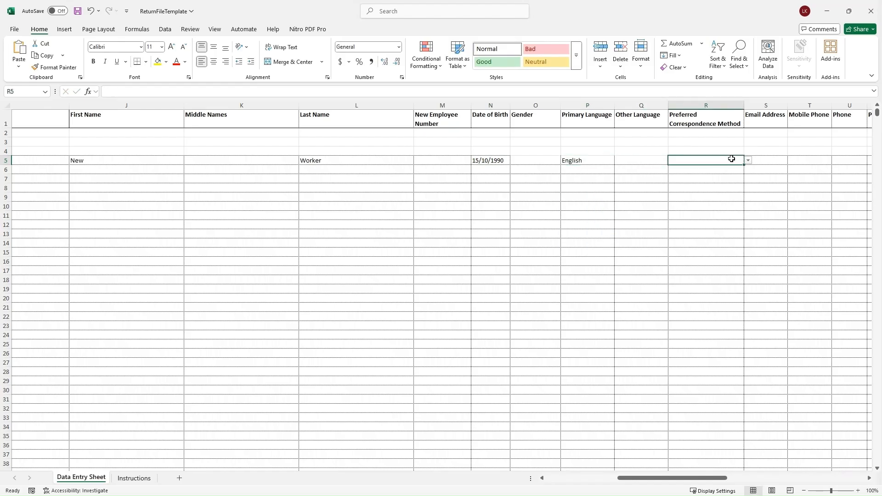
left_click(747, 160)
left_click(715, 170)
left_click_drag(690, 480, 744, 480)
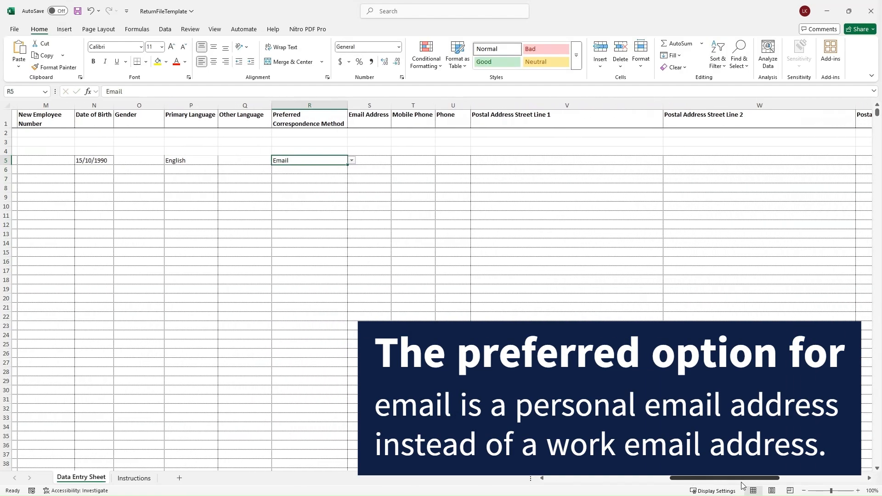
Step: Fill in the new worker's e-mail address, mobile number and postal address
left_click(383, 158)
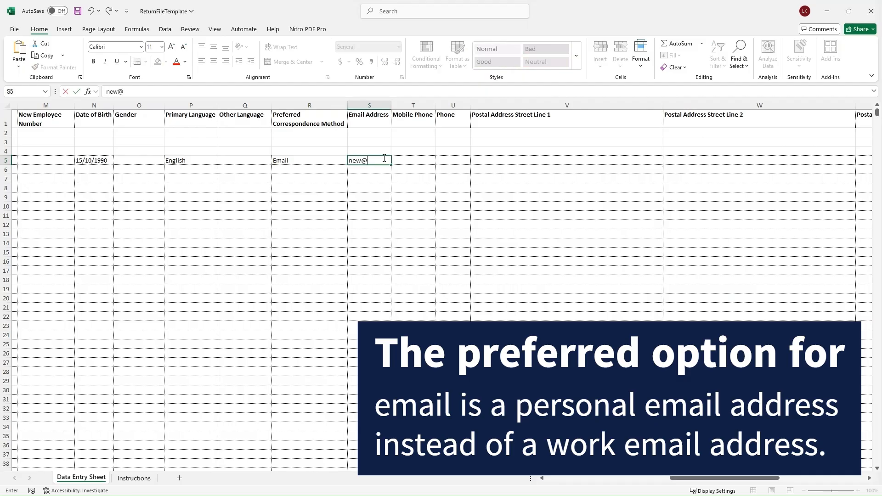
left_click(428, 160)
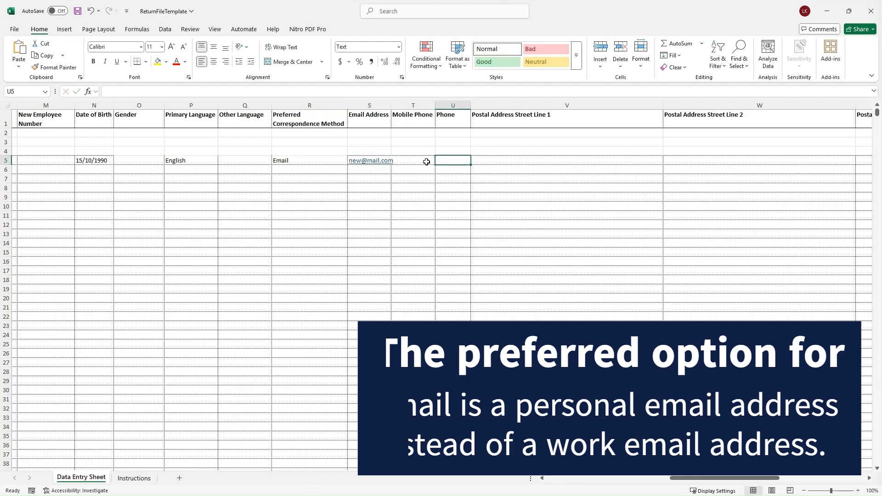
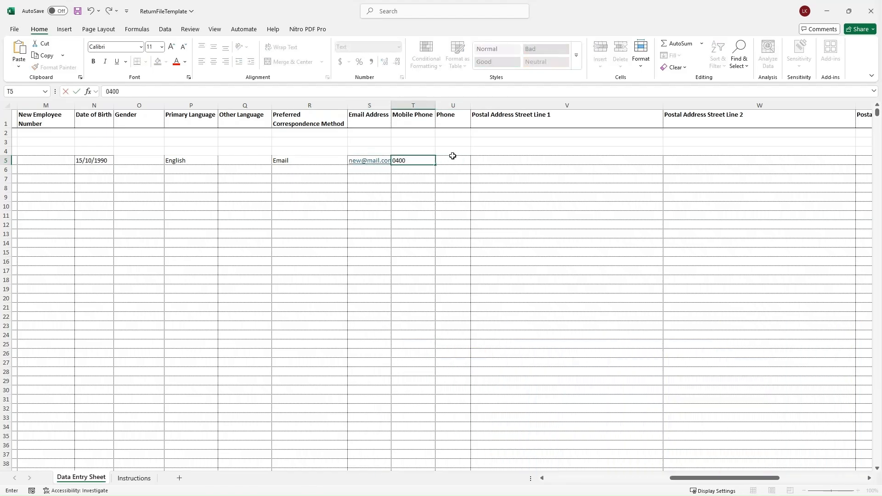
left_click(507, 157)
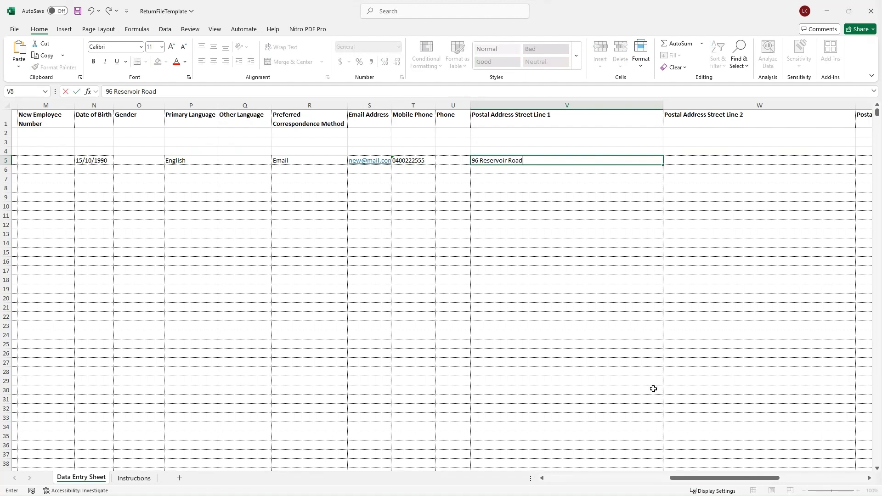
left_click_drag(699, 478, 574, 491)
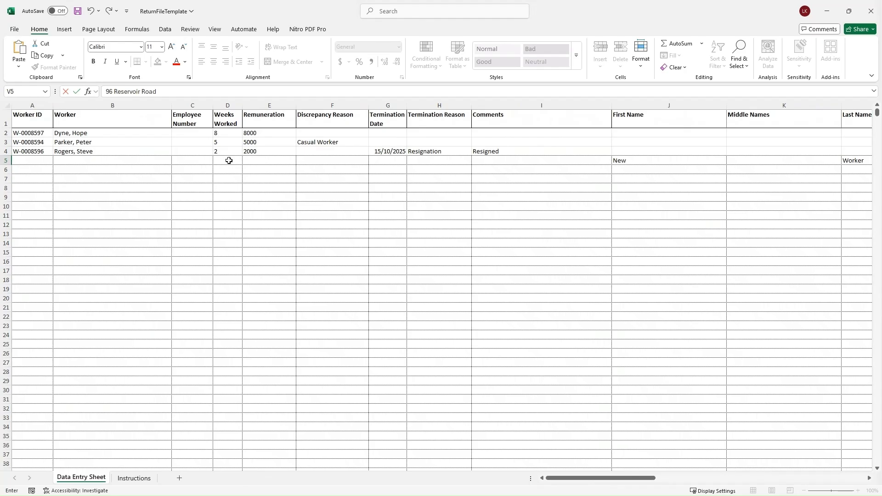
Step: Enter 5 weeks worked in D5 and 2500 remuneration in E5
left_click(229, 160)
type("5")
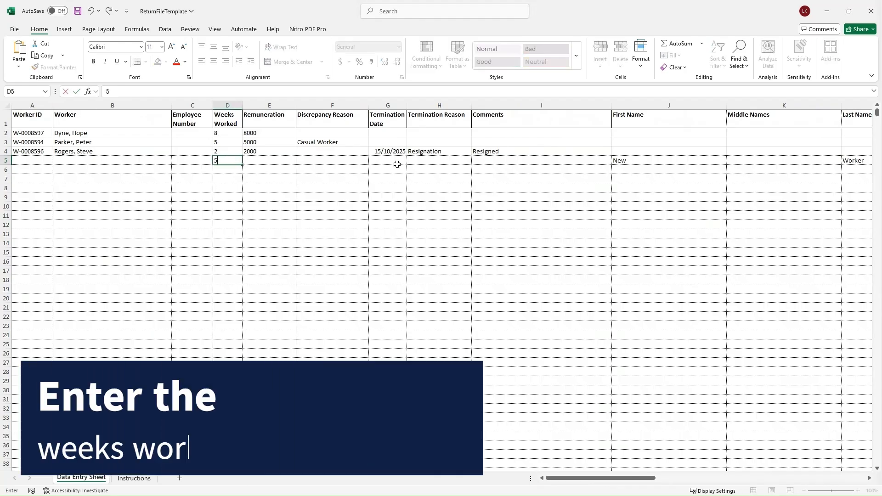
left_click(288, 161)
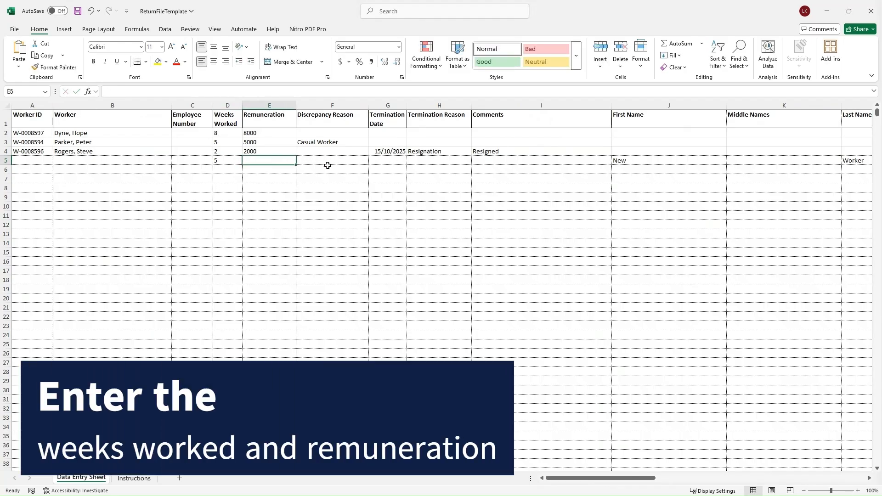
type("2500")
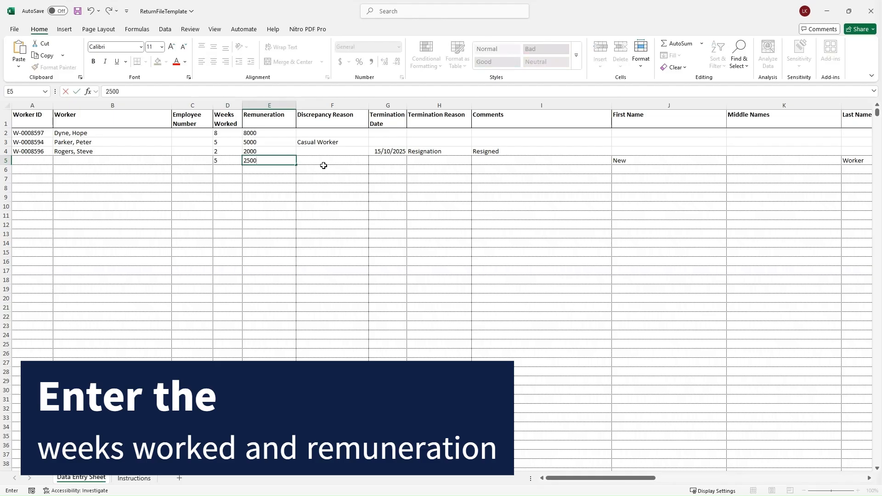
left_click(399, 182)
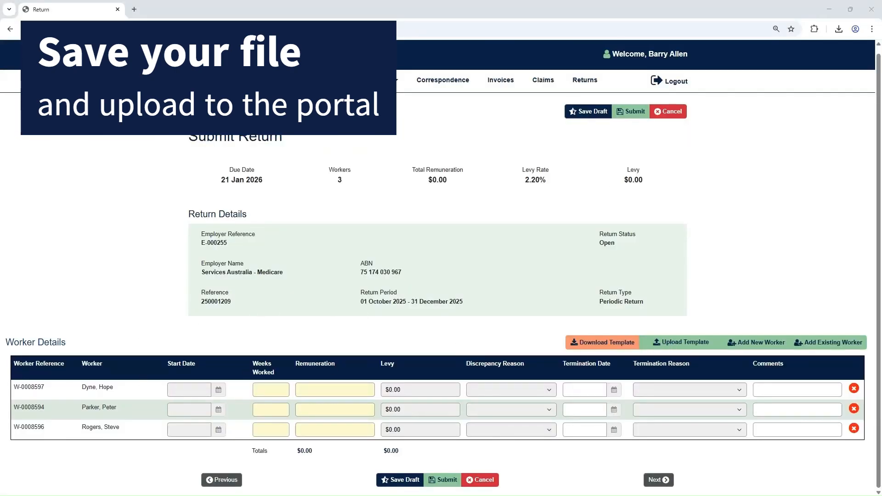
Step: Upload ReturnFileTemplate to fill the return with 4 workers, $17,500 remuneration and $385 levy
left_click(681, 343)
left_click(342, 179)
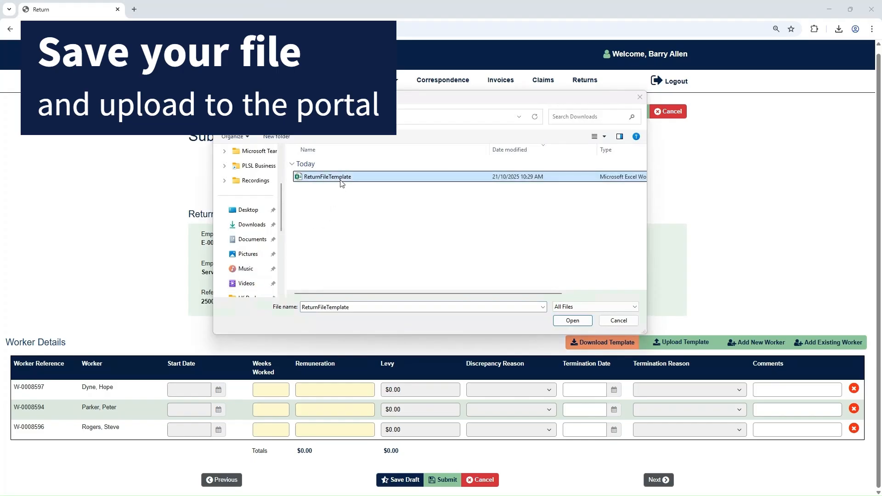
left_click(570, 321)
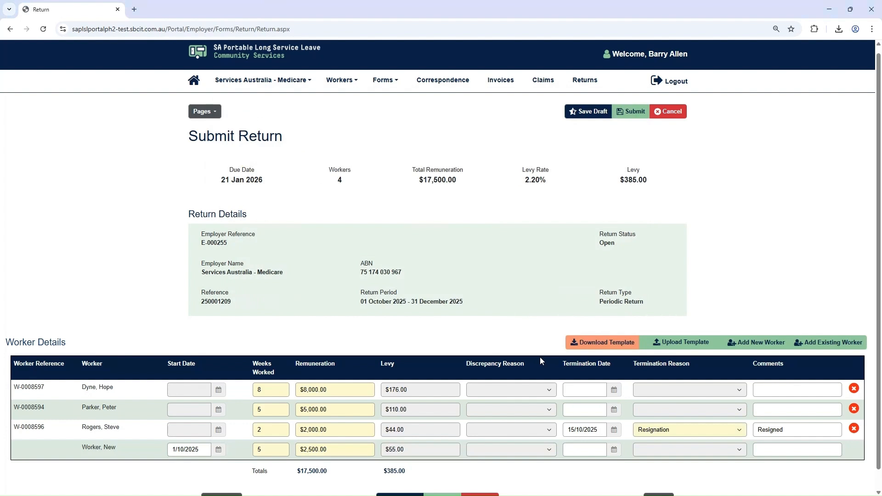
scroll(541, 358, "down", 1)
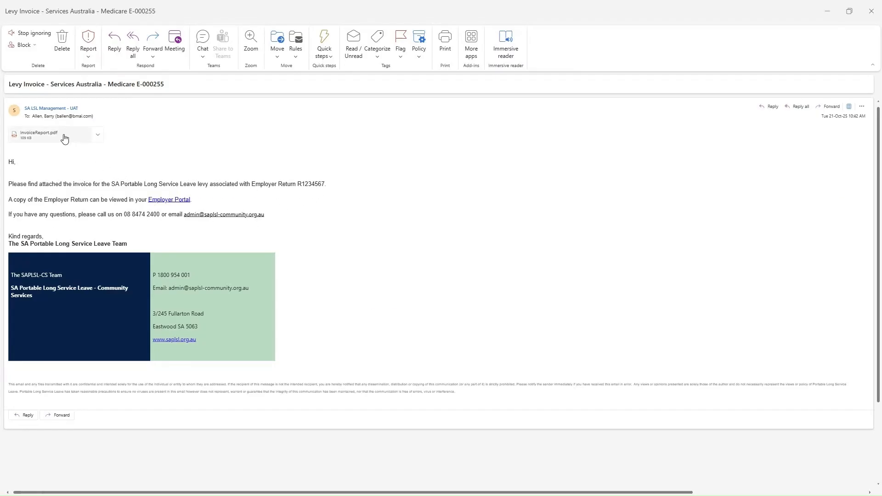
Step: Preview the attached InvoiceReport.pdf and scroll to its $385.00 invoice total
left_click(63, 136)
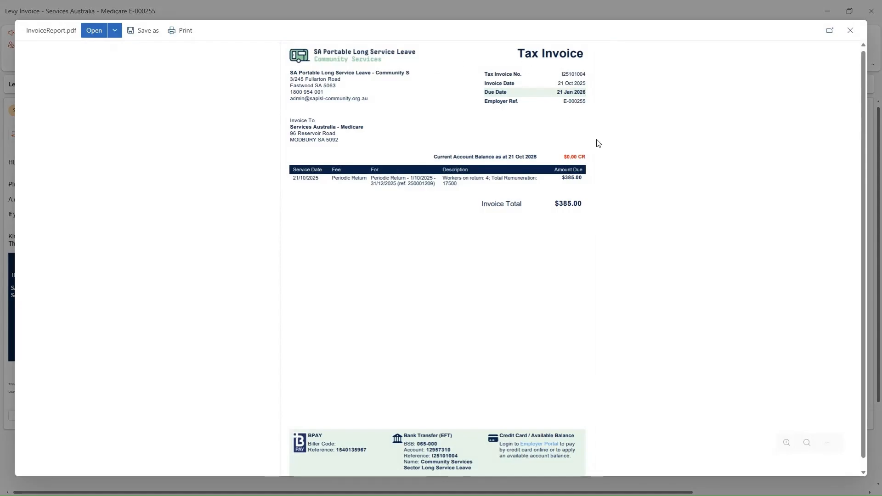
scroll(500, 314, "down", 1)
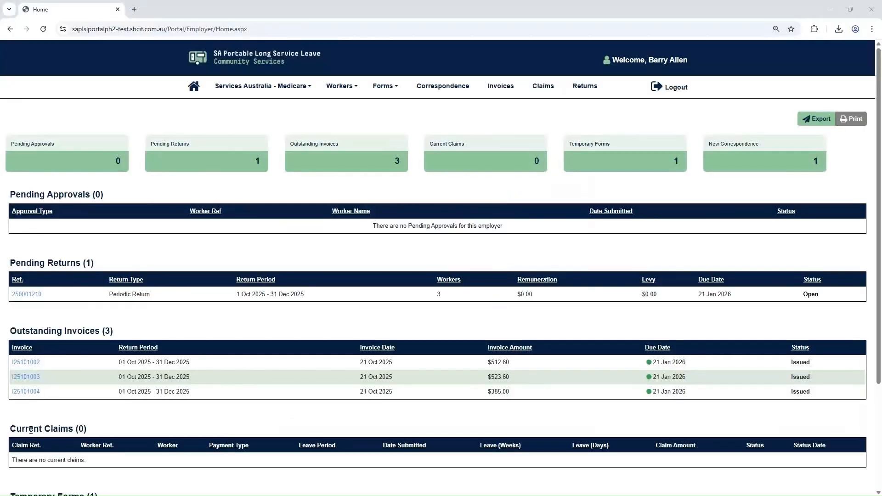
Step: Open invoice I25101002 from the Invoices list to view its $512.60 details and payment options
left_click(500, 86)
left_click(204, 274)
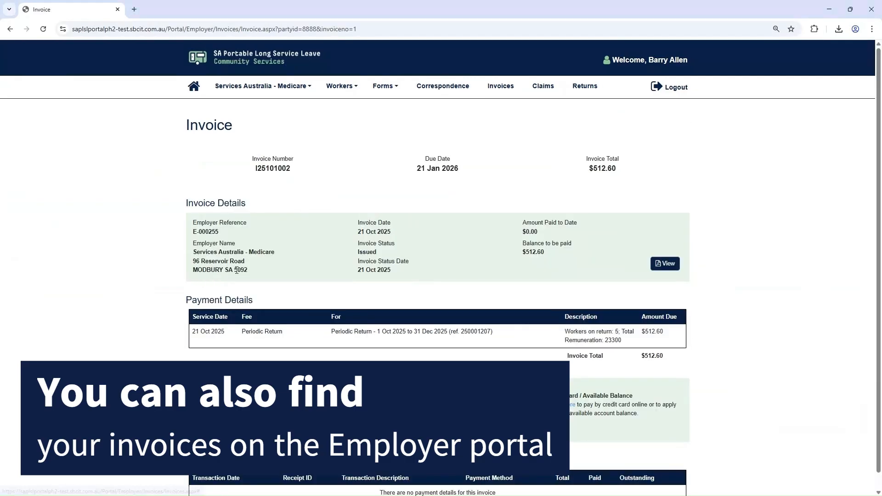
scroll(315, 282, "down", 1)
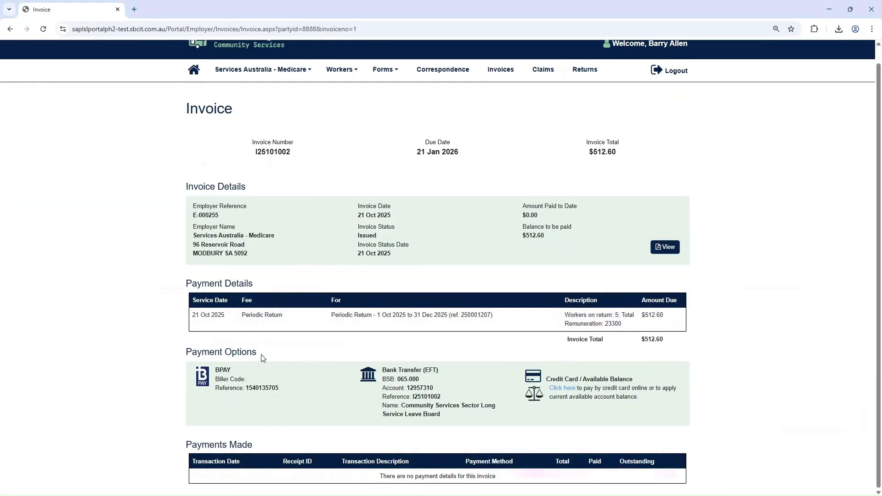